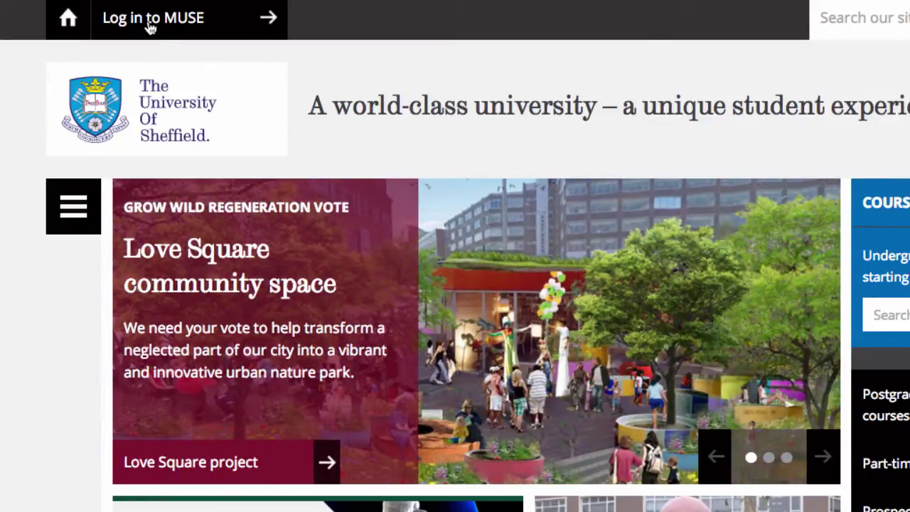
# - Sign in to MUSE through the Online Services login page using your university credentials
pyautogui.click(150, 27)
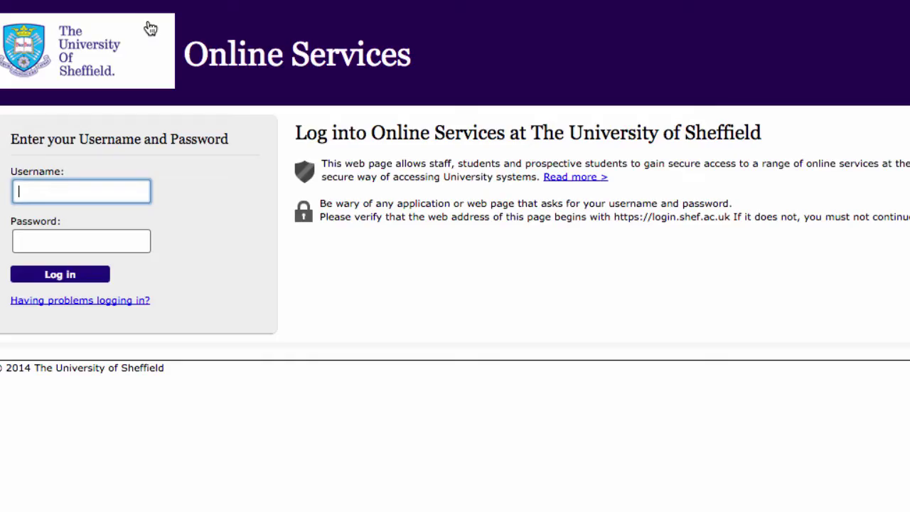
pyautogui.click(71, 279)
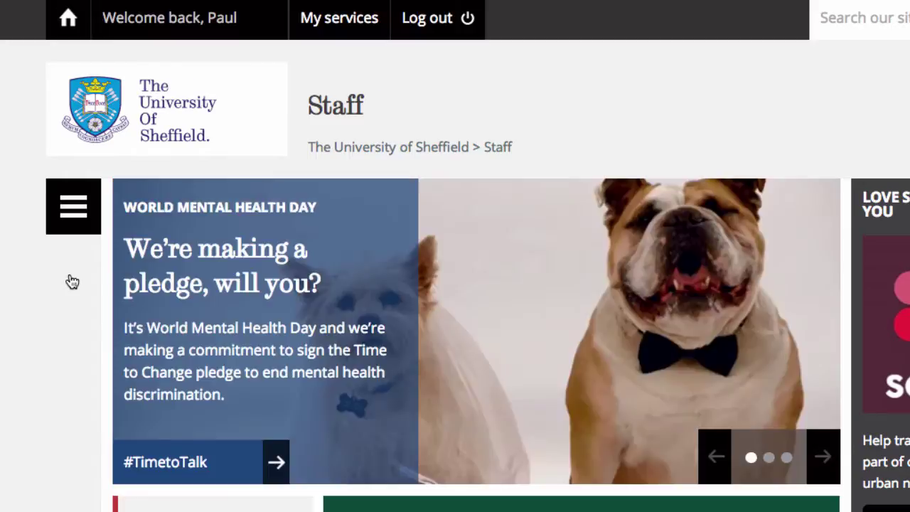
# - Open 'StarPlus - Library Catalogue' from the My services list
pyautogui.click(351, 21)
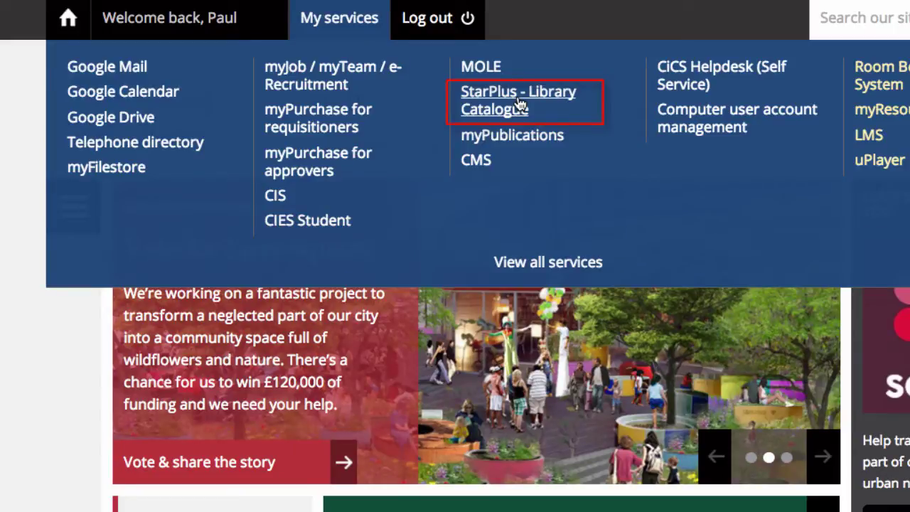
pyautogui.click(519, 105)
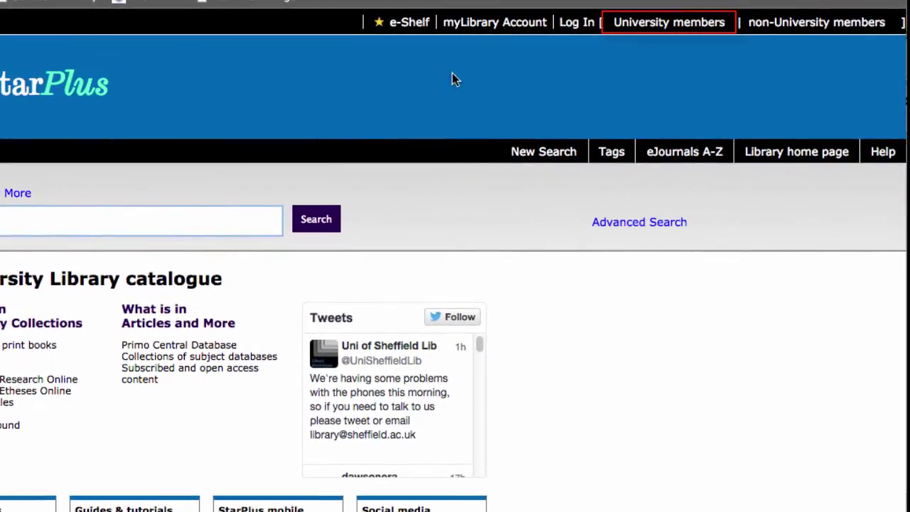
# - Sign in to StarPlus as a University member and leave the search scope on University Collections
pyautogui.click(665, 28)
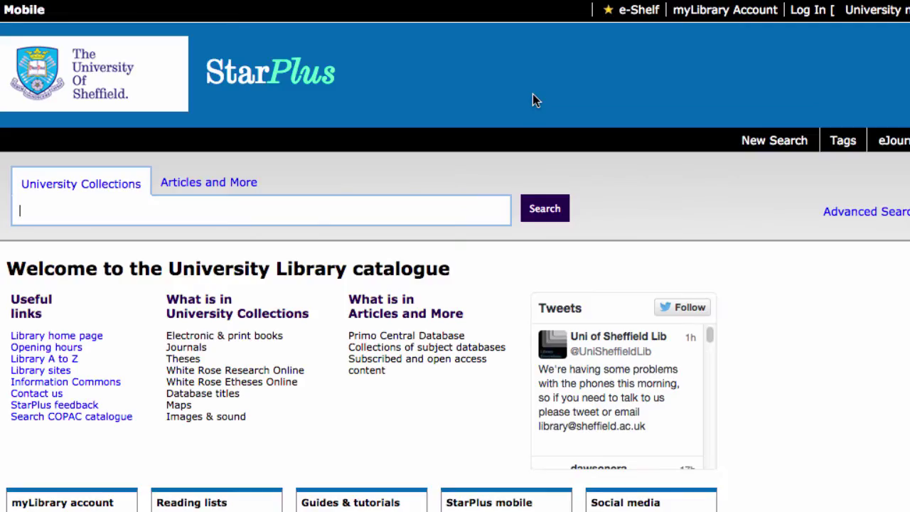
pyautogui.click(197, 187)
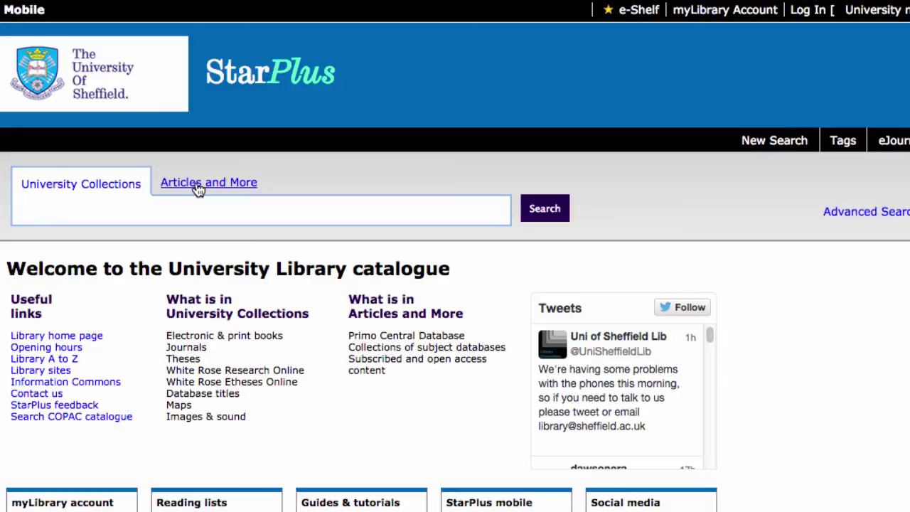
pyautogui.click(88, 186)
pyautogui.click(187, 183)
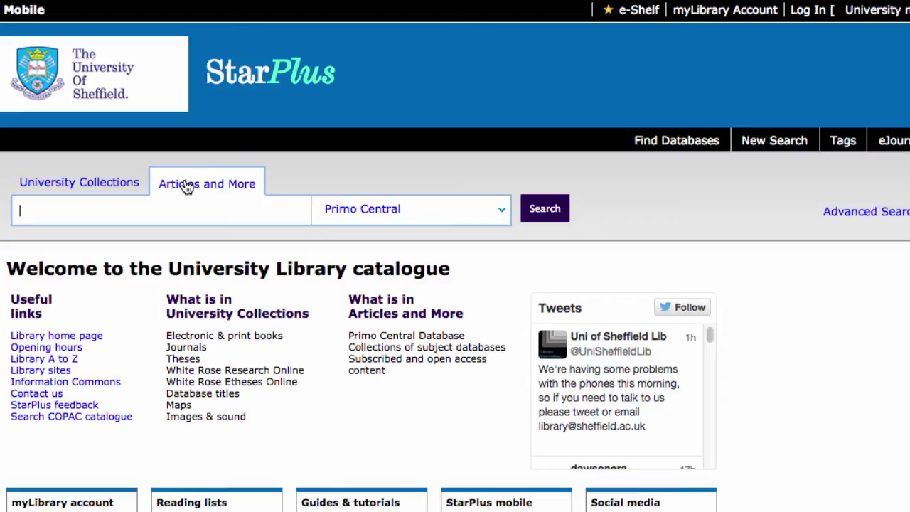
pyautogui.click(111, 188)
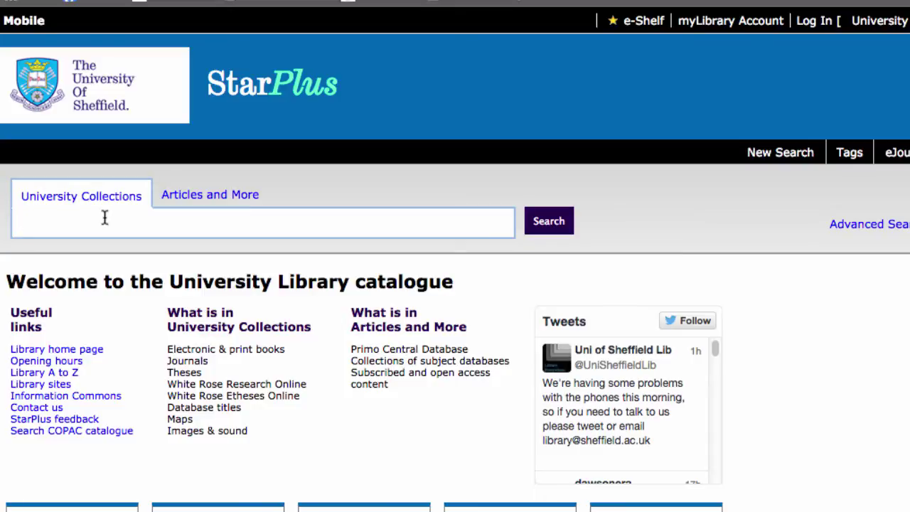
# - Search University Collections for 'social determinants of health'
pyautogui.write('social determinants of health')
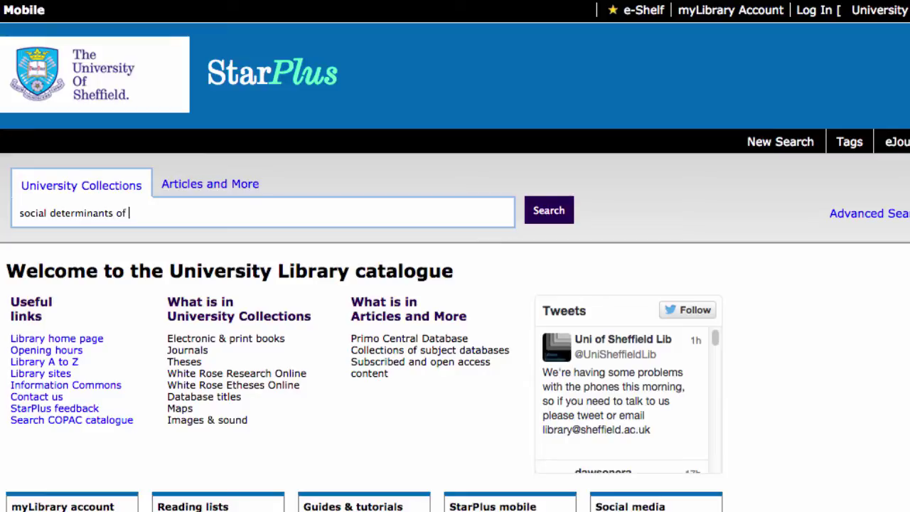
pyautogui.click(544, 216)
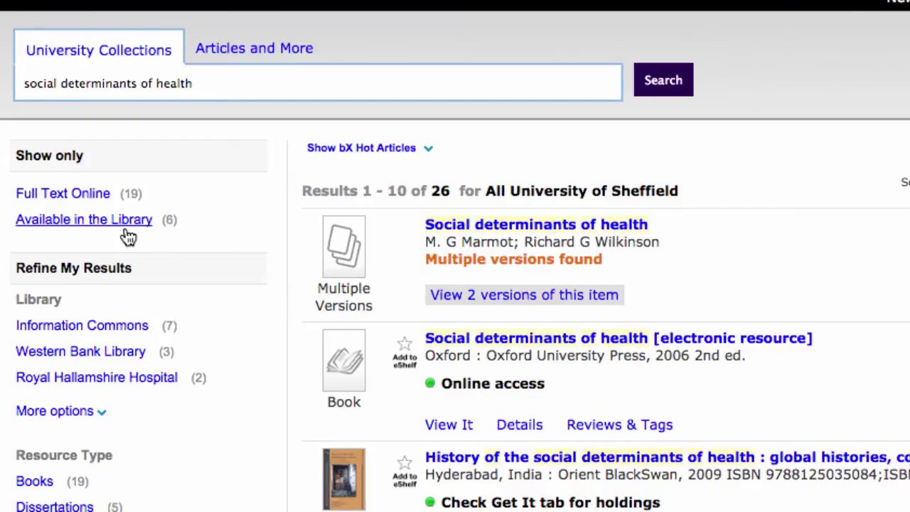
# - Filter to Full Text Online, topic Medical policy and author Wilkinson, Richard G, then show the e-book's access options
pyautogui.click(80, 202)
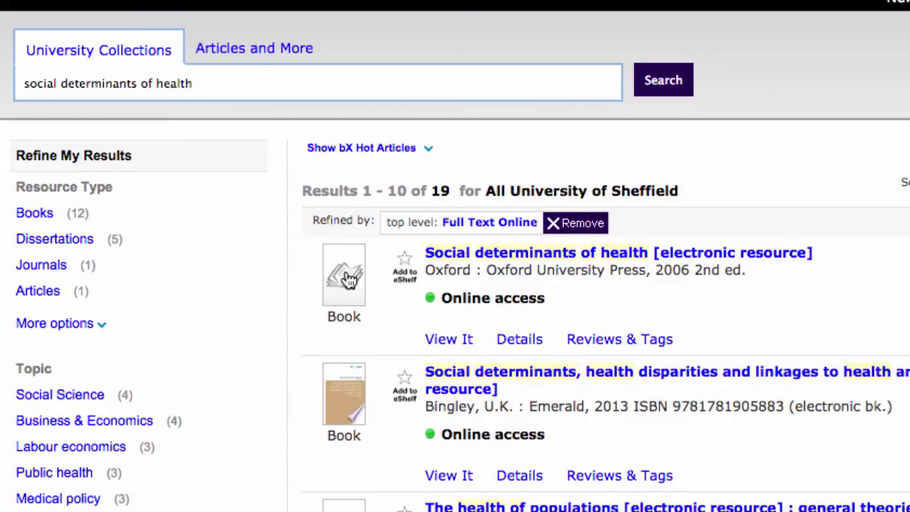
pyautogui.scroll(-3, 177, 263)
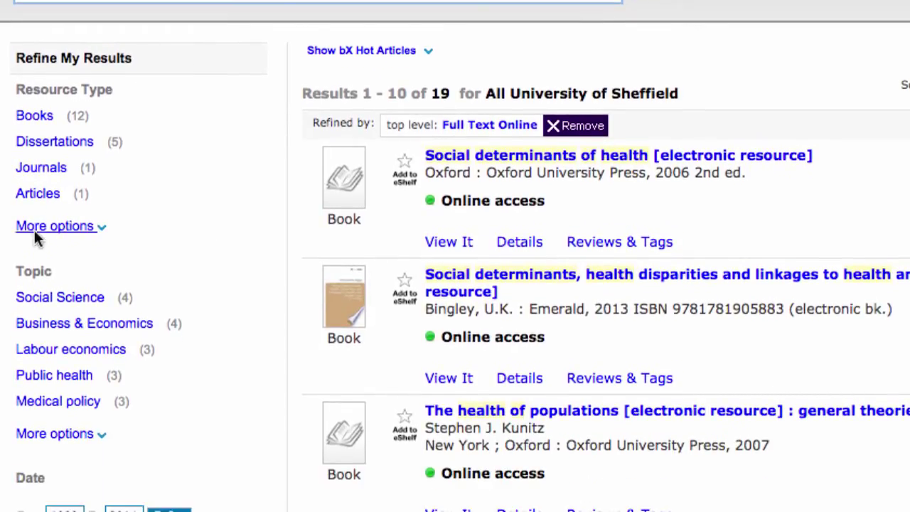
pyautogui.click(76, 407)
pyautogui.scroll(-5, 377, 303)
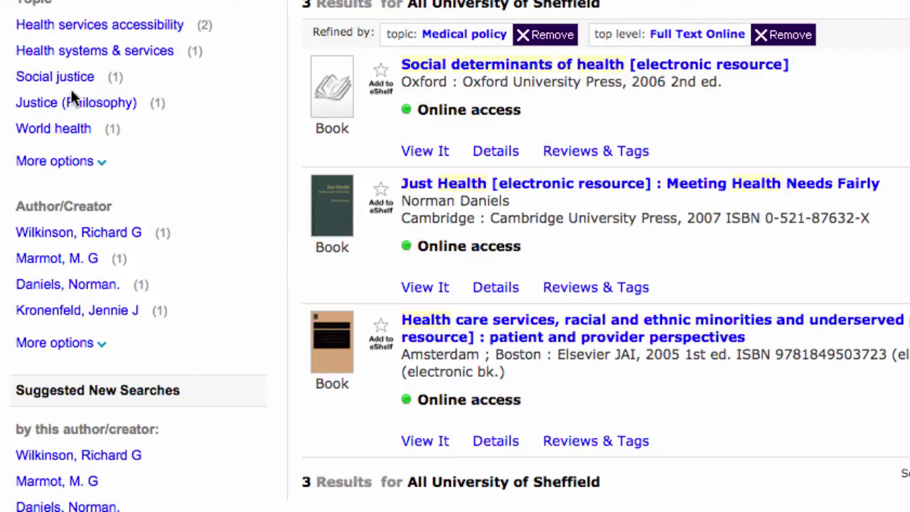
pyautogui.click(106, 233)
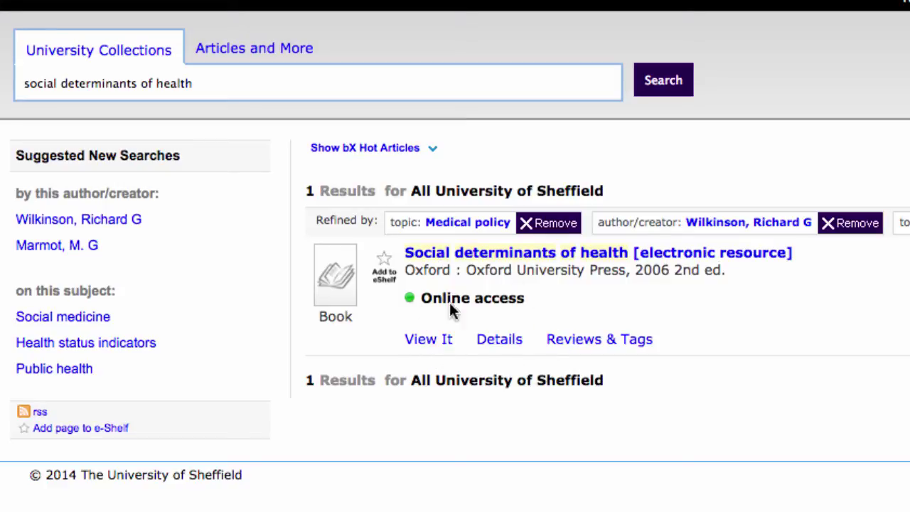
pyautogui.click(430, 341)
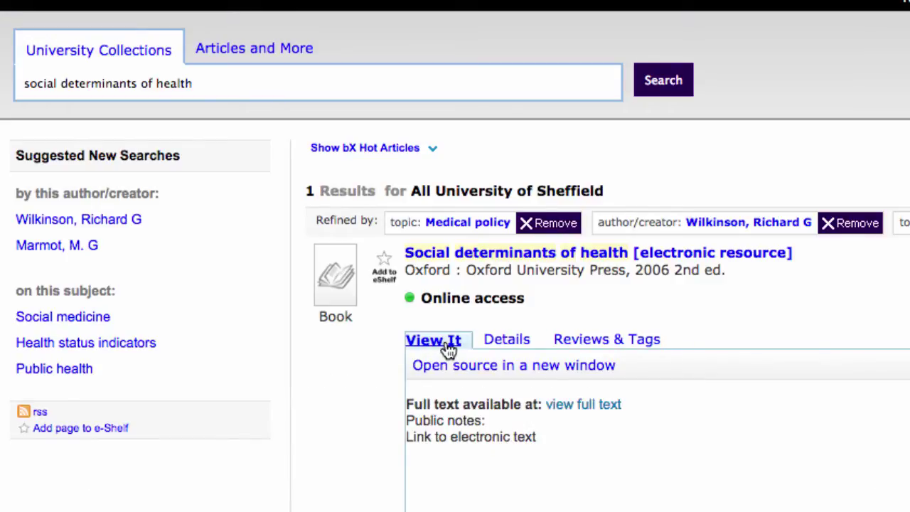
# - Open the Social Determinants of Health book's full text in Oxford Scholarship Online and scroll its contents
pyautogui.click(577, 406)
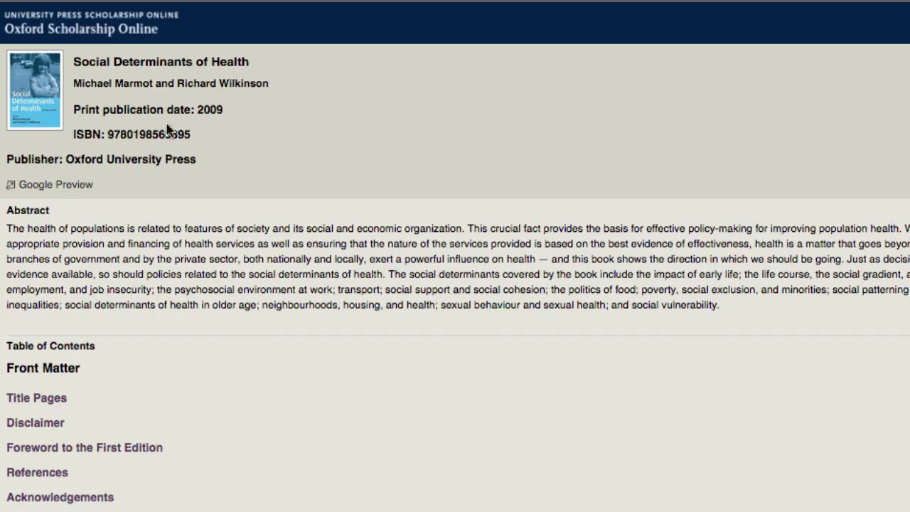
pyautogui.scroll(-5, 176, 167)
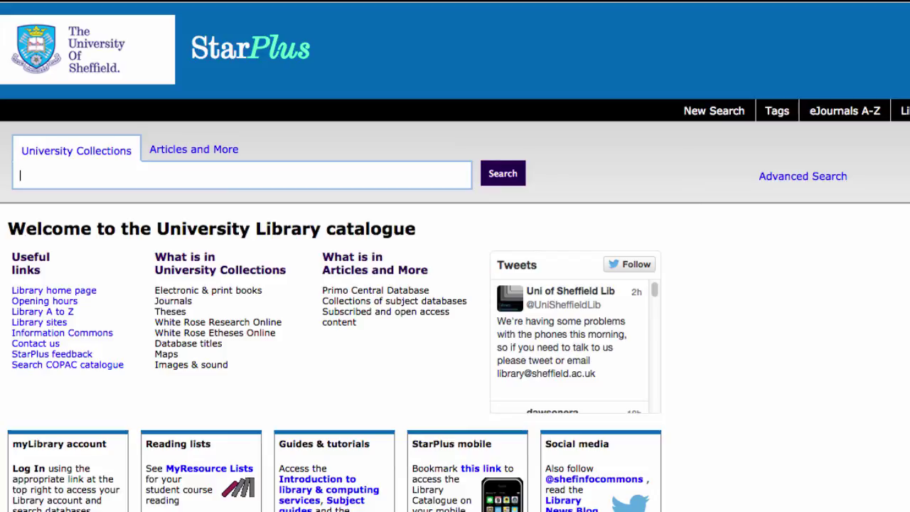
# - Search StarPlus for 'health promotion'
pyautogui.write('health promotion')
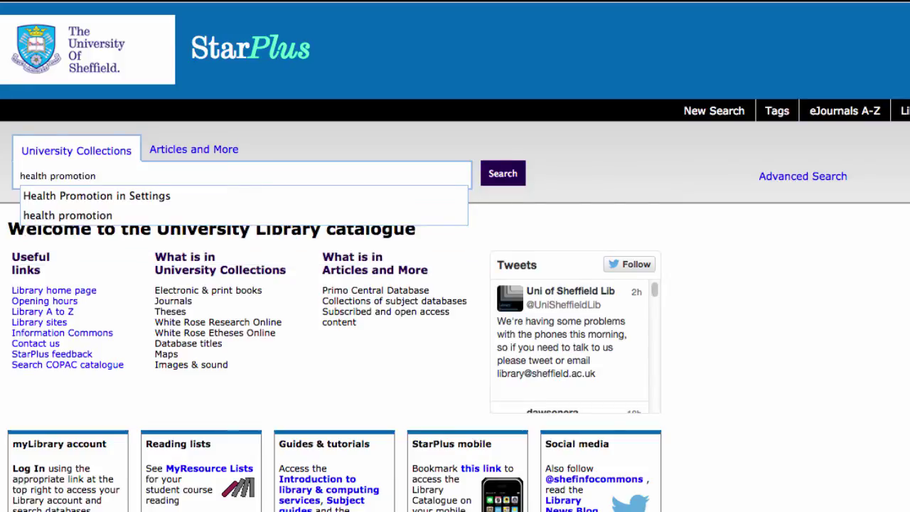
pyautogui.click(229, 215)
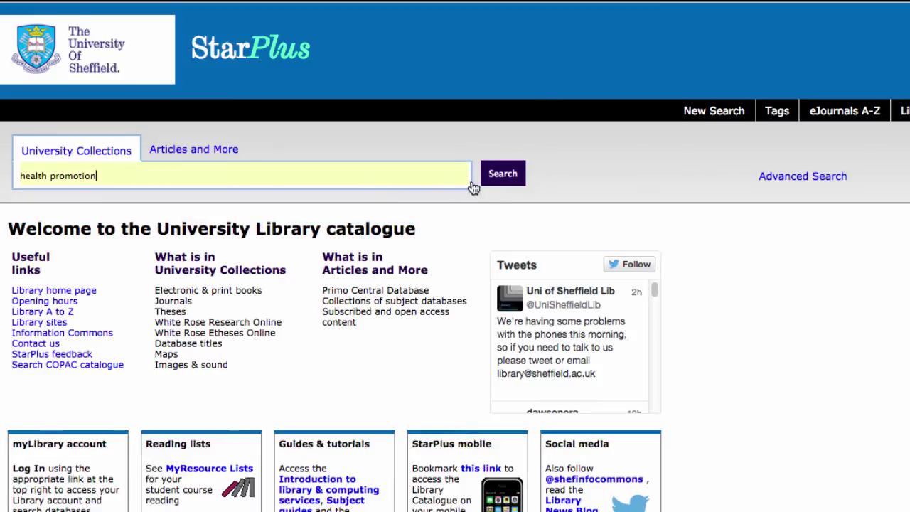
pyautogui.click(493, 183)
pyautogui.scroll(-3, 412, 277)
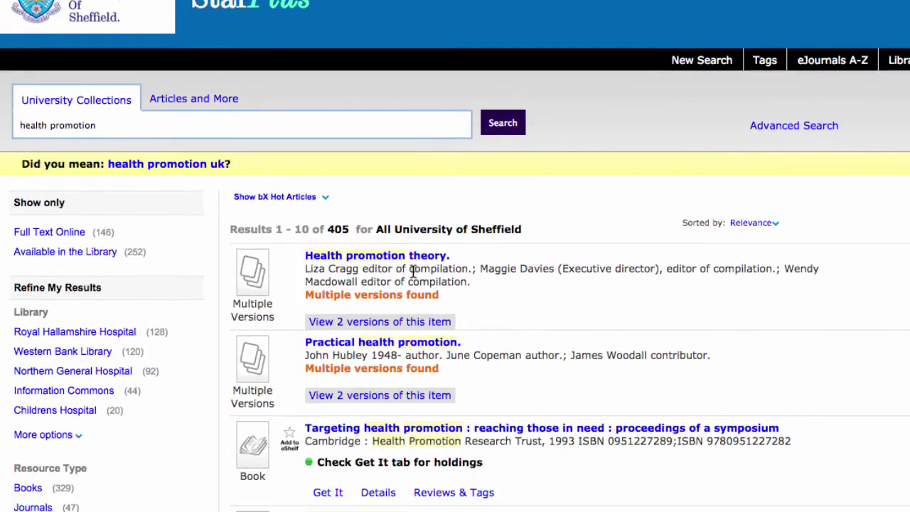
pyautogui.scroll(-3, 414, 277)
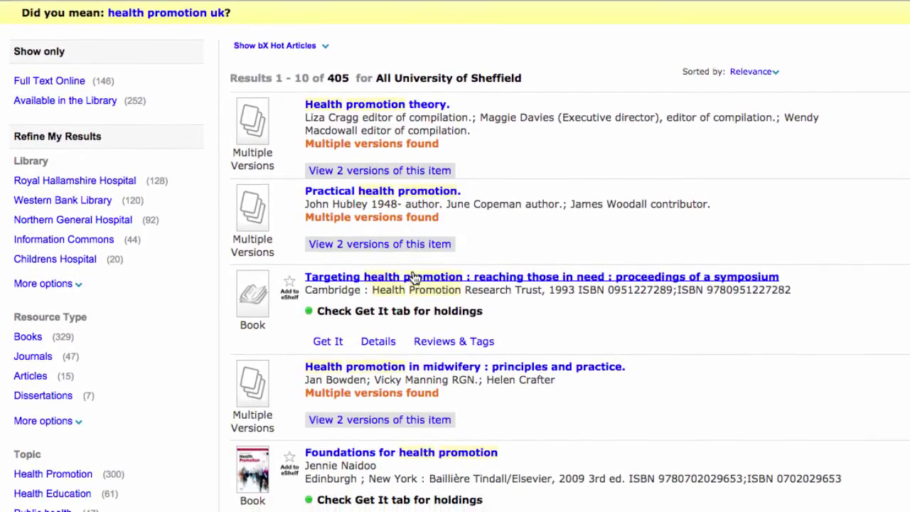
# - Limit results to Full Text Online articles and show access options for the Asian-origin article
pyautogui.click(44, 83)
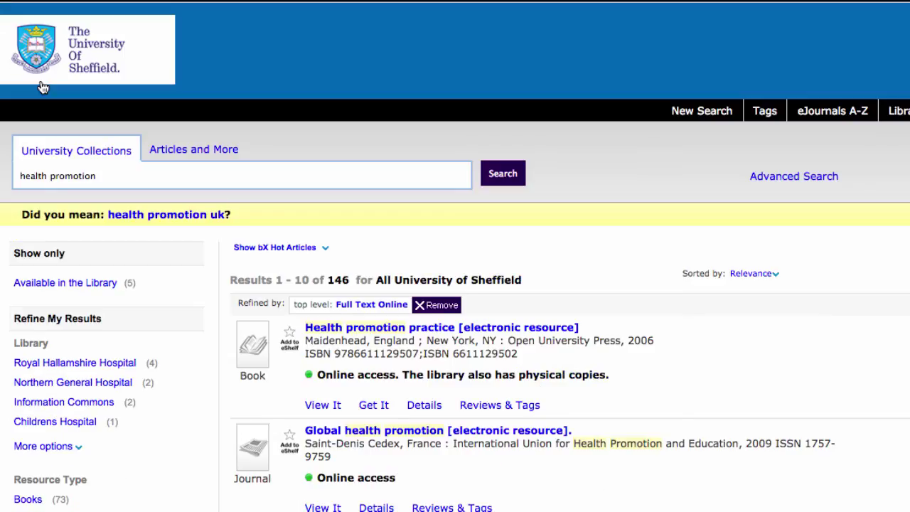
pyautogui.scroll(-5, 219, 263)
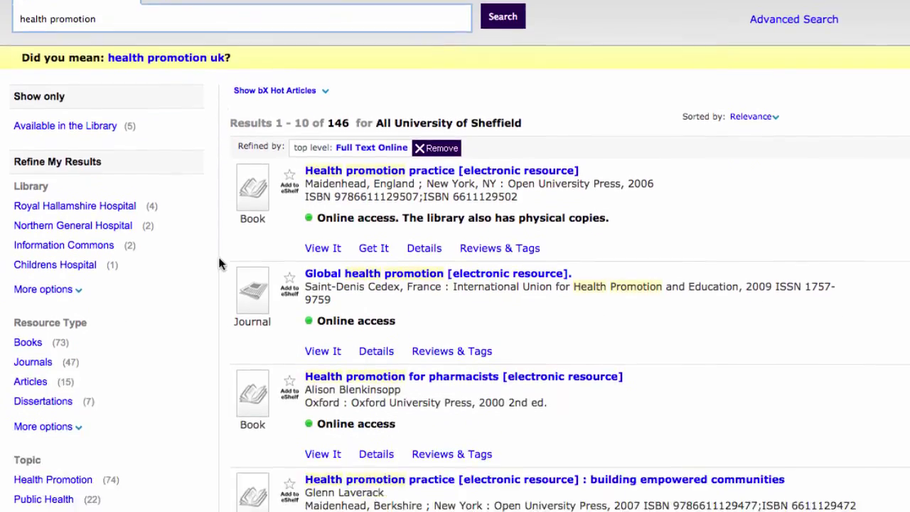
pyautogui.scroll(-4, 219, 263)
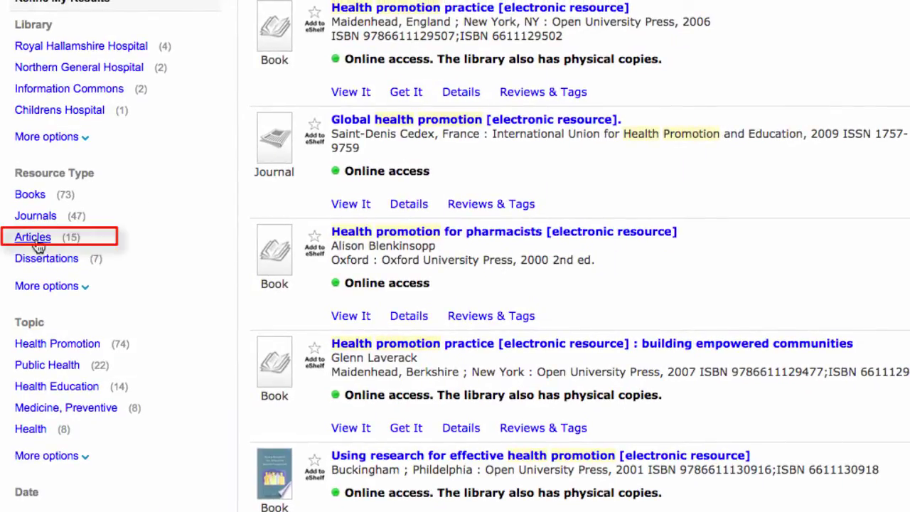
pyautogui.click(35, 240)
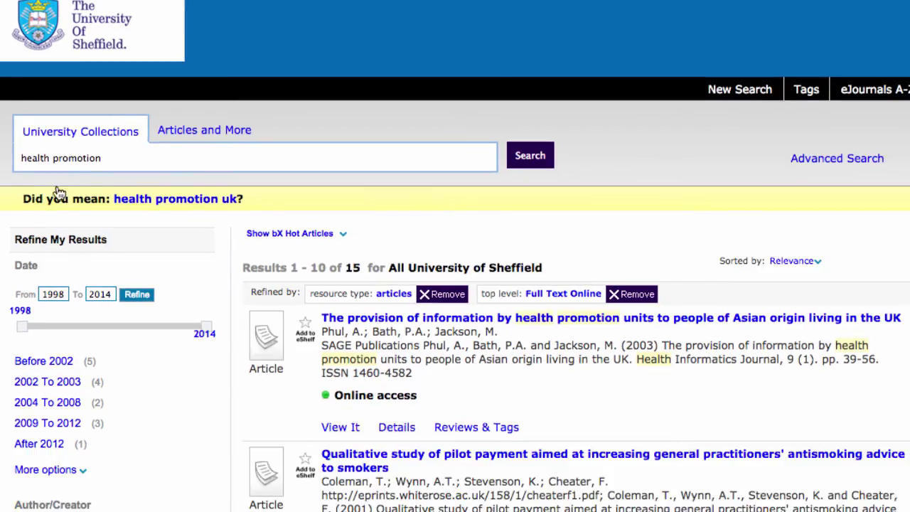
pyautogui.scroll(-3, 541, 384)
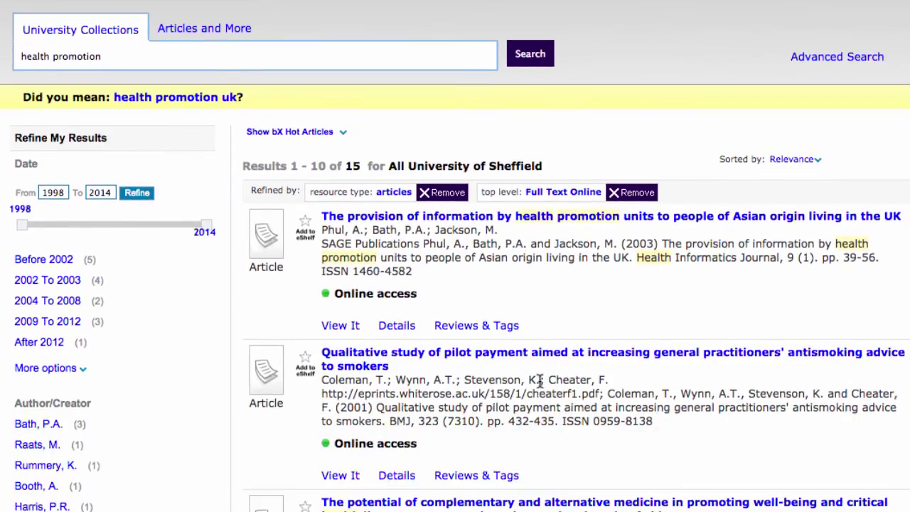
pyautogui.scroll(-3, 540, 382)
pyautogui.scroll(-1, 540, 381)
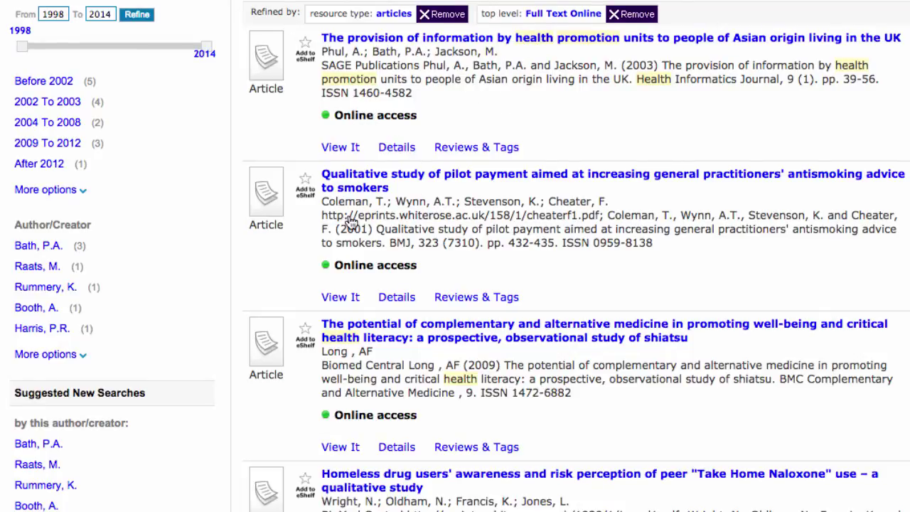
pyautogui.click(338, 147)
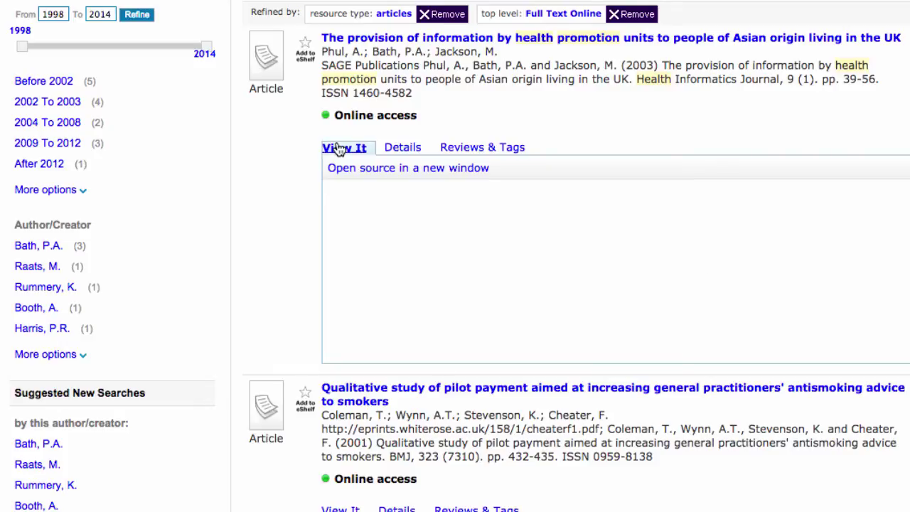
# - Open the Health Informatics Journal article on SAGE Journals in a new window and review its abstract
pyautogui.click(399, 171)
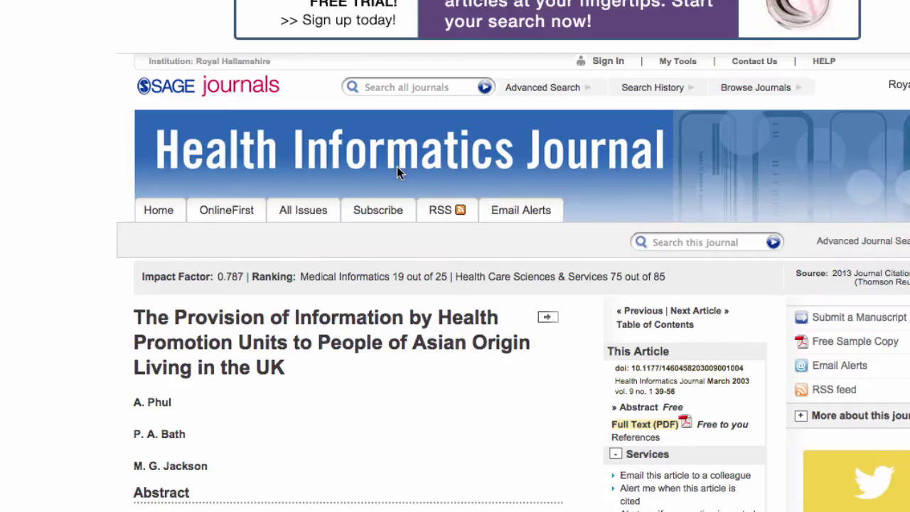
pyautogui.scroll(-3, 397, 170)
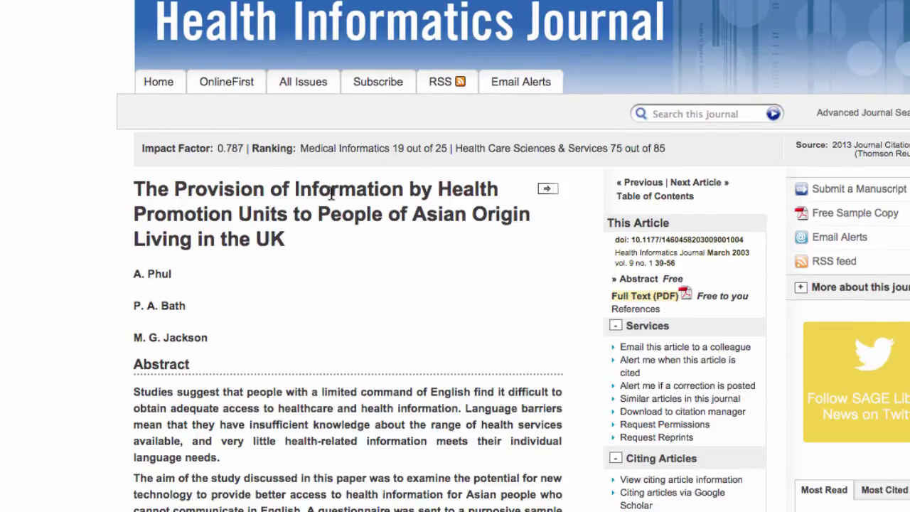
pyautogui.scroll(-4, 349, 196)
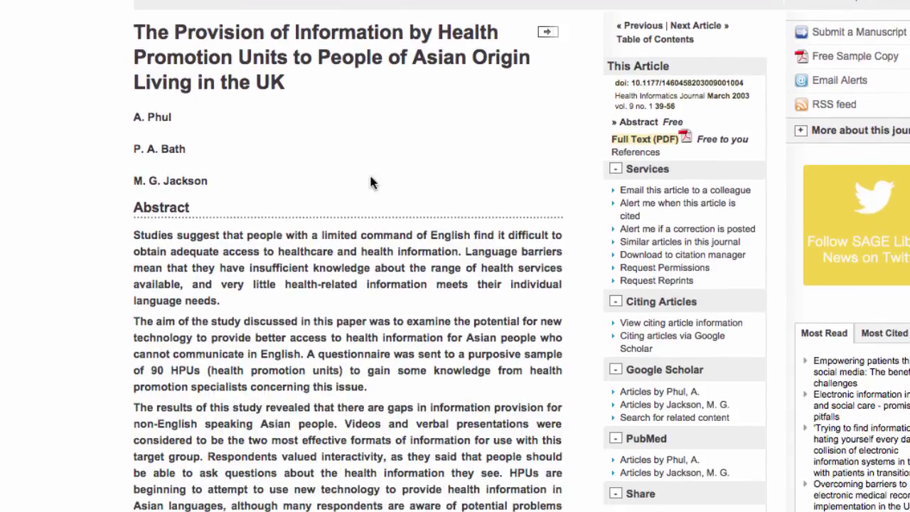
pyautogui.scroll(-3, 360, 282)
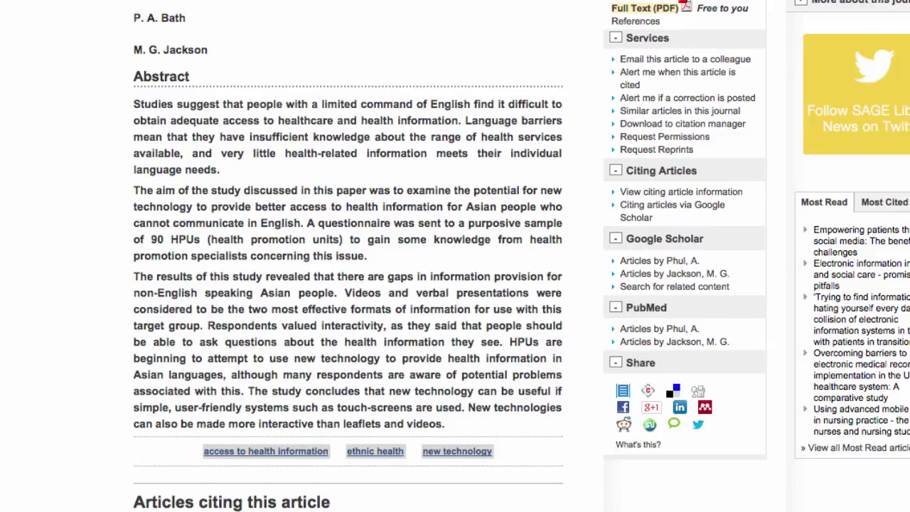
pyautogui.scroll(5, 455, 256)
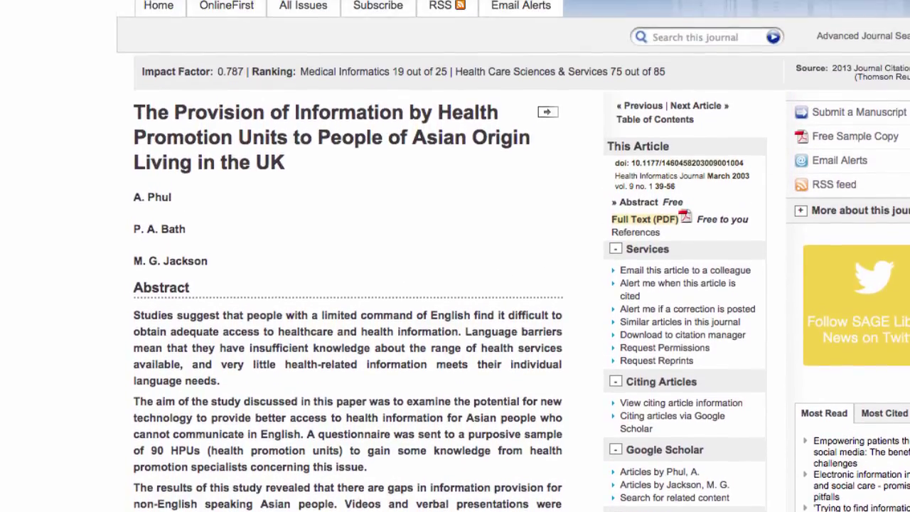
pyautogui.click(664, 225)
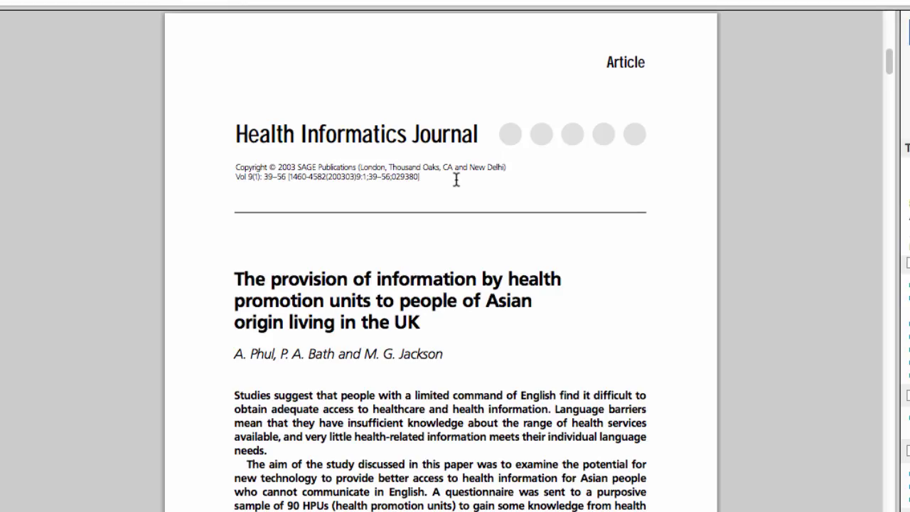